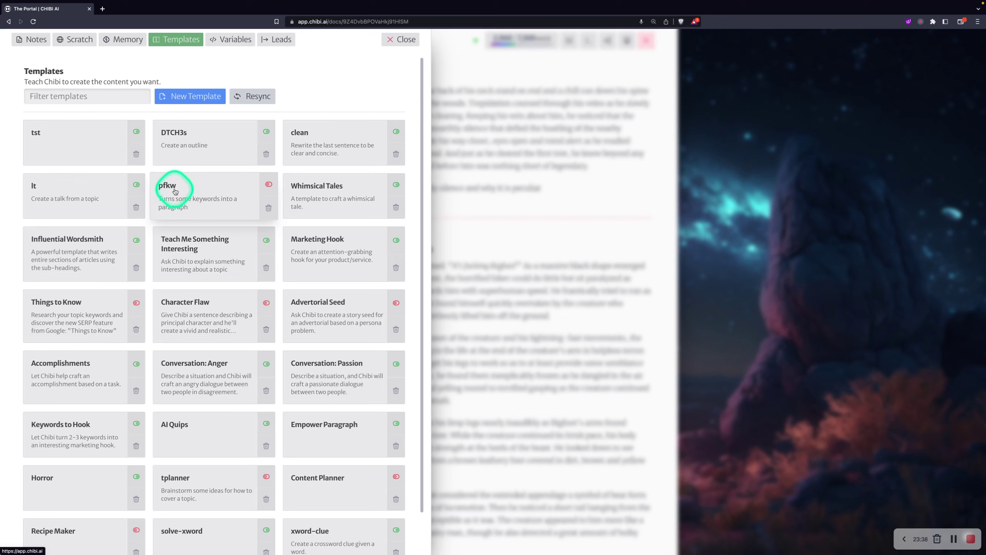
Close the template library and add a /pfkw command on a new line below the /describe prompt.
left_click(402, 39)
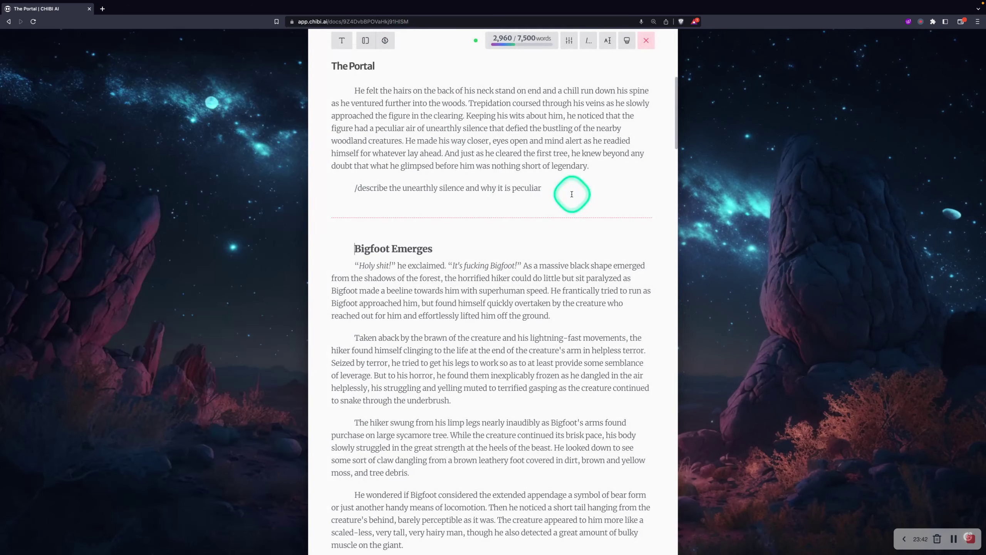
left_click(583, 188)
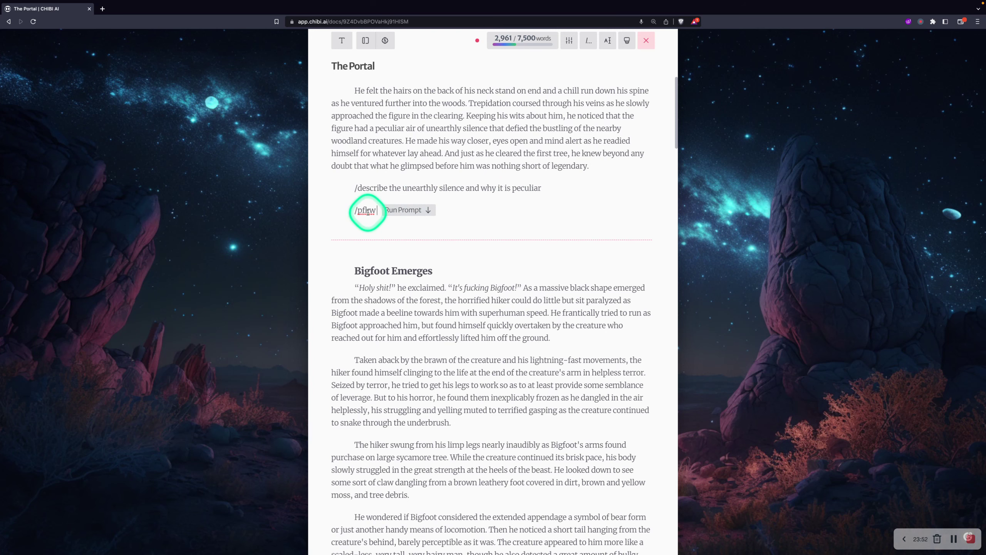
Examine the pfkw template's tuning text: its example keywords, the sample paragraph and the [theRest] placeholder.
left_click(365, 40)
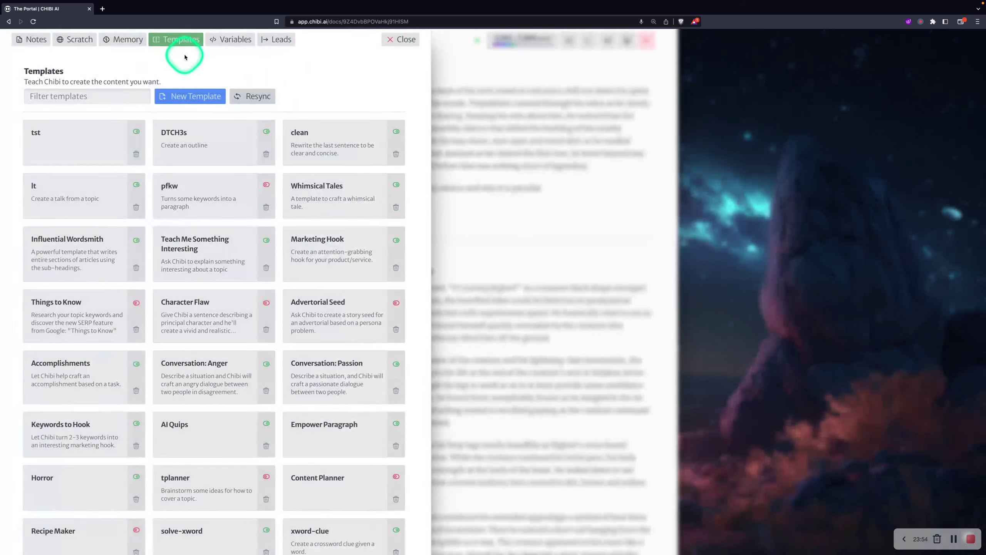
left_click(171, 187)
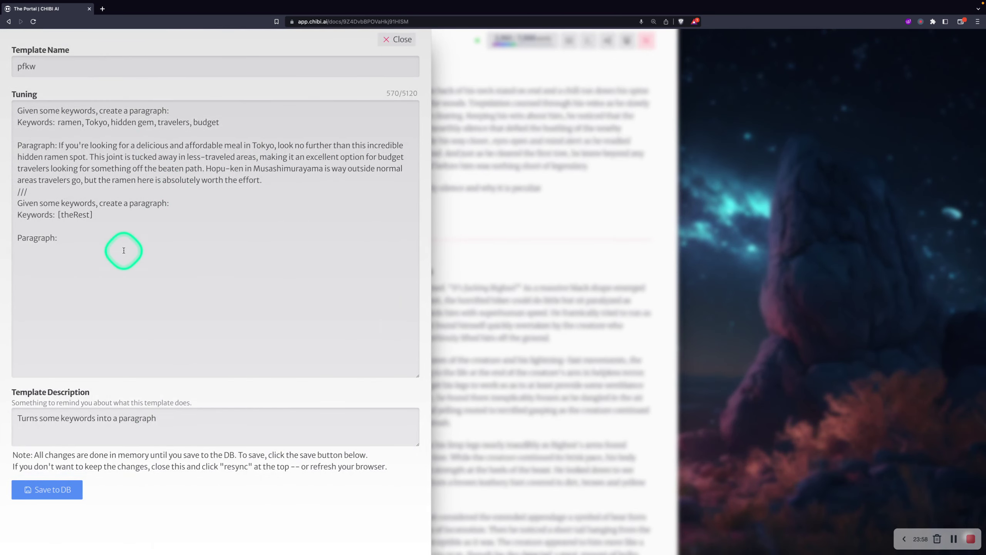
left_click_drag(92, 214, 63, 212)
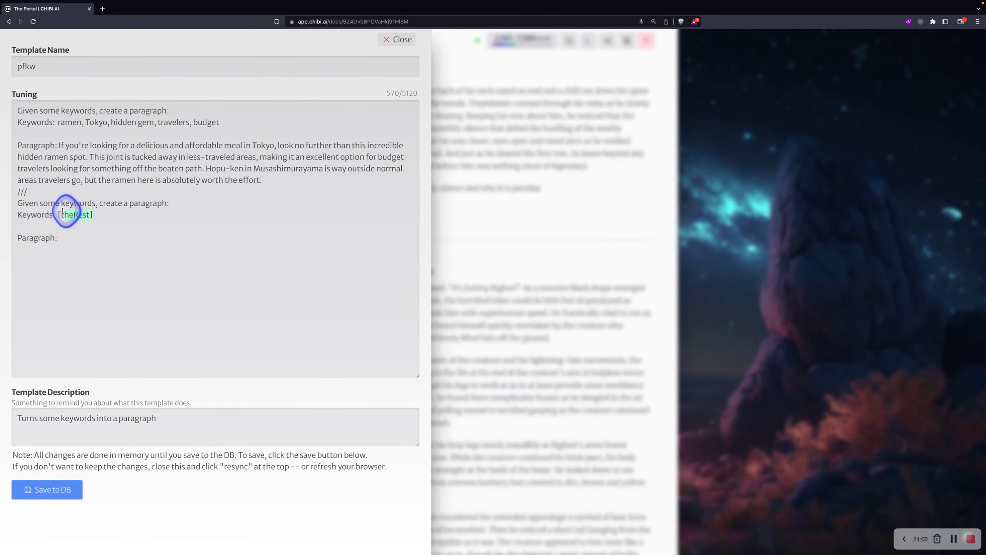
left_click(117, 264)
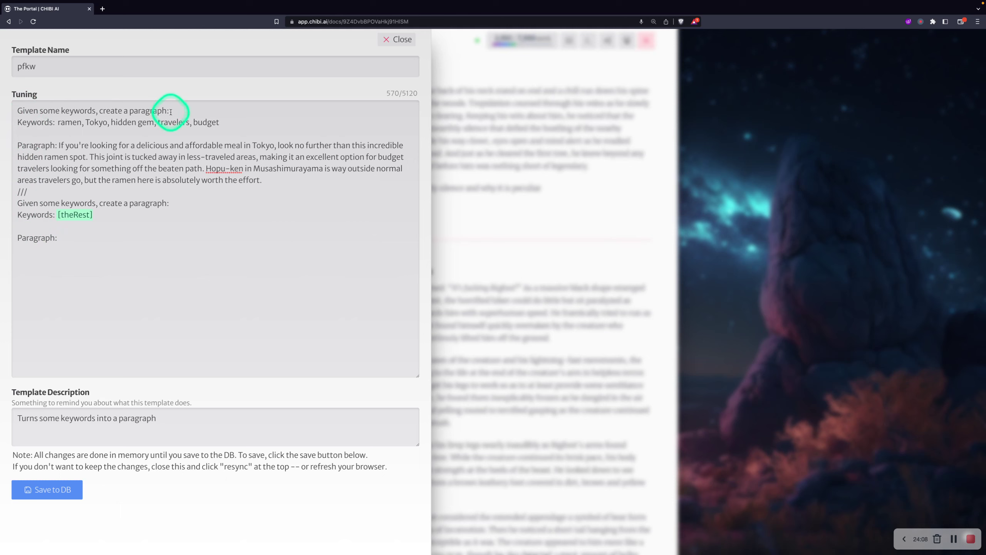
left_click_drag(220, 122, 59, 125)
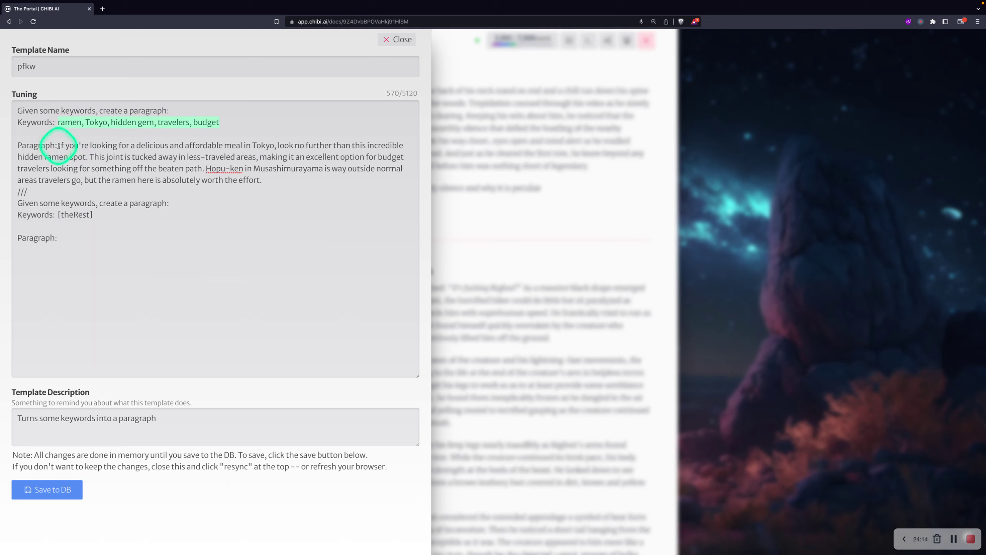
left_click_drag(59, 145, 273, 177)
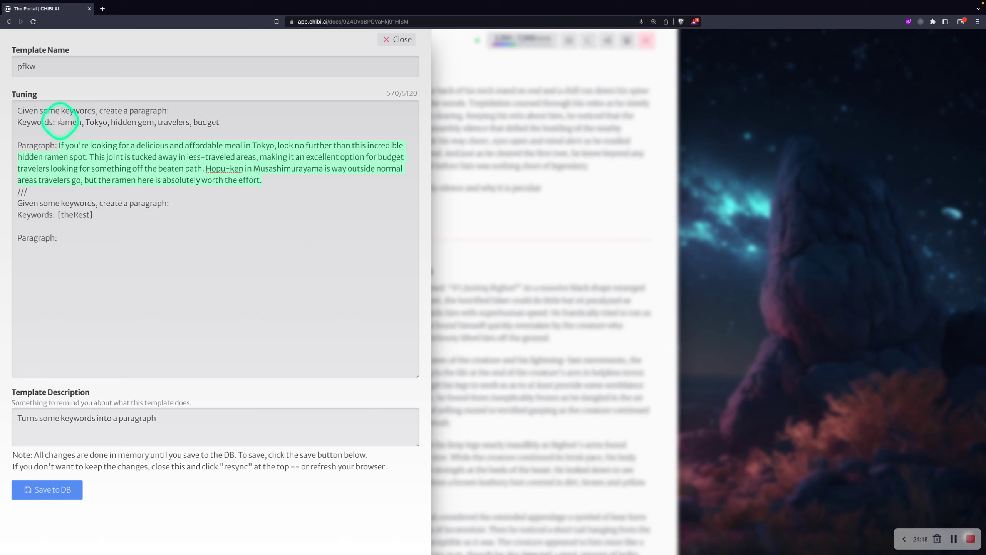
left_click_drag(29, 192, 207, 252)
left_click_drag(96, 217, 53, 214)
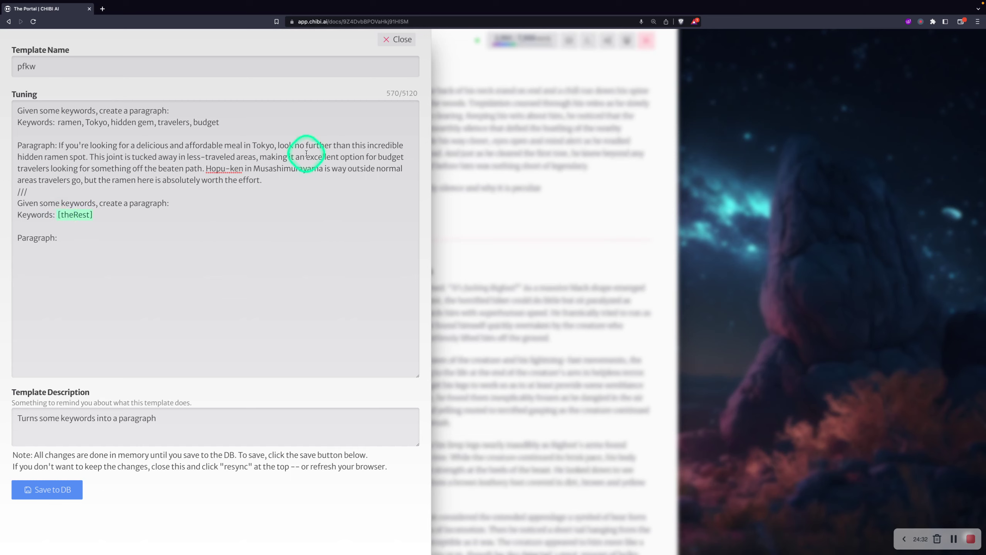
left_click(410, 42)
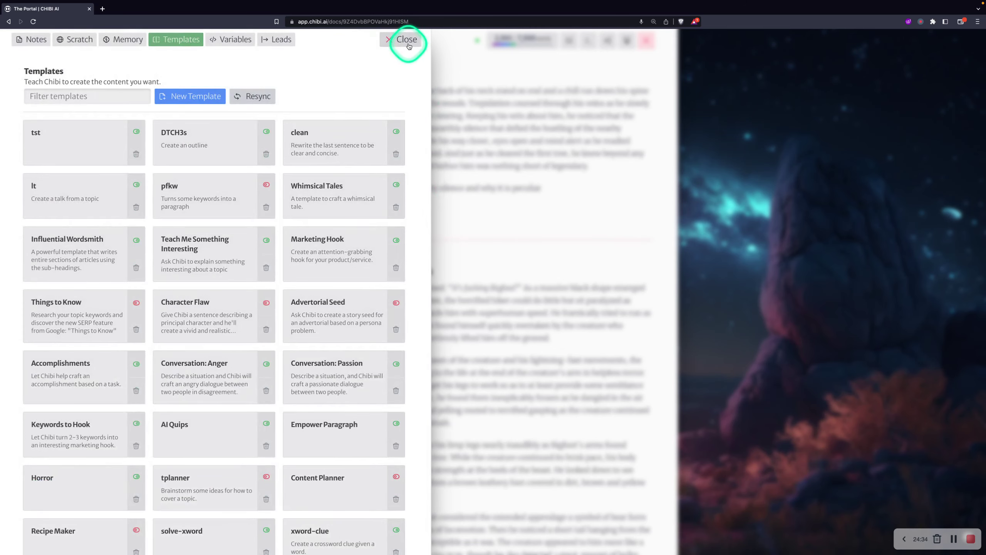
left_click(403, 40)
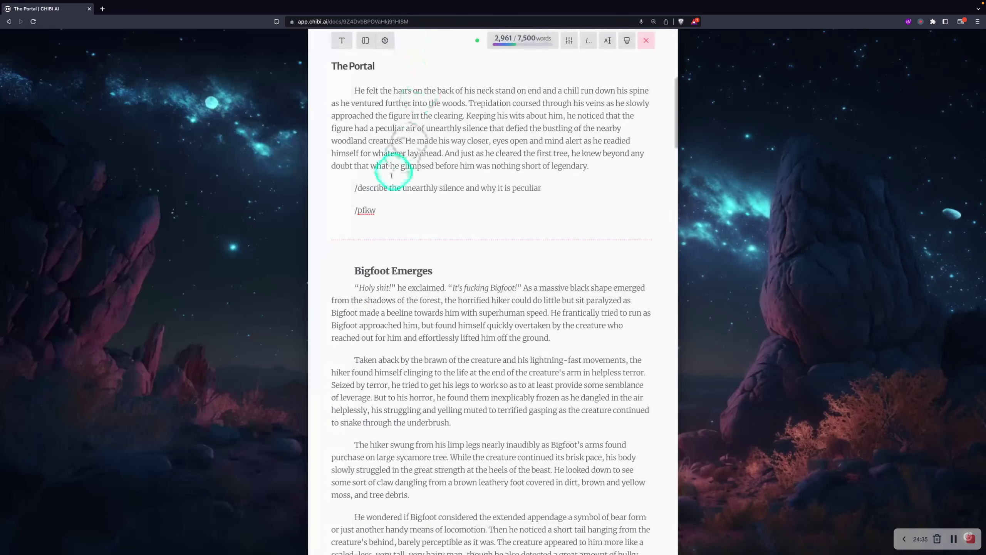
Try adding the word "keywords" after the /pfkw command, and delete that whole line.
left_click(376, 210)
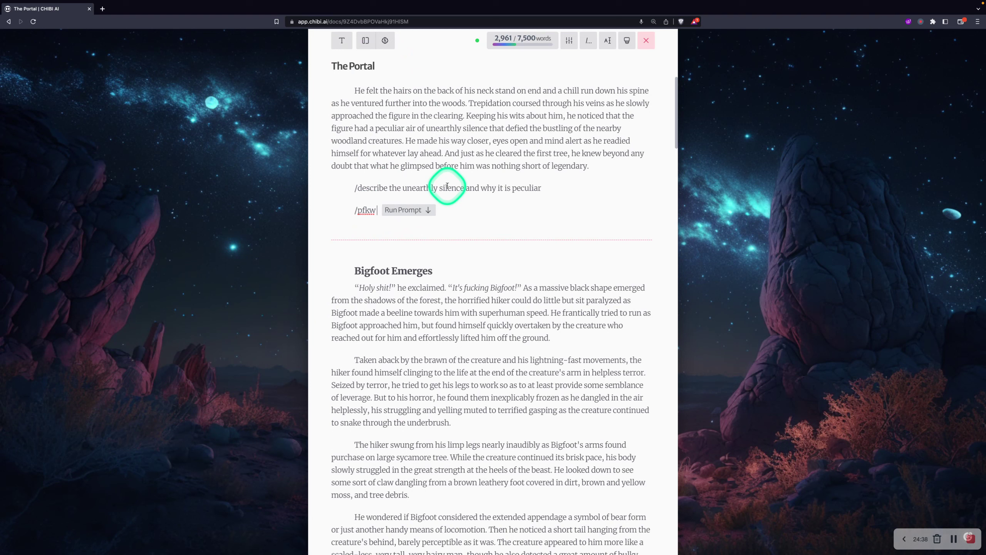
type("keywords")
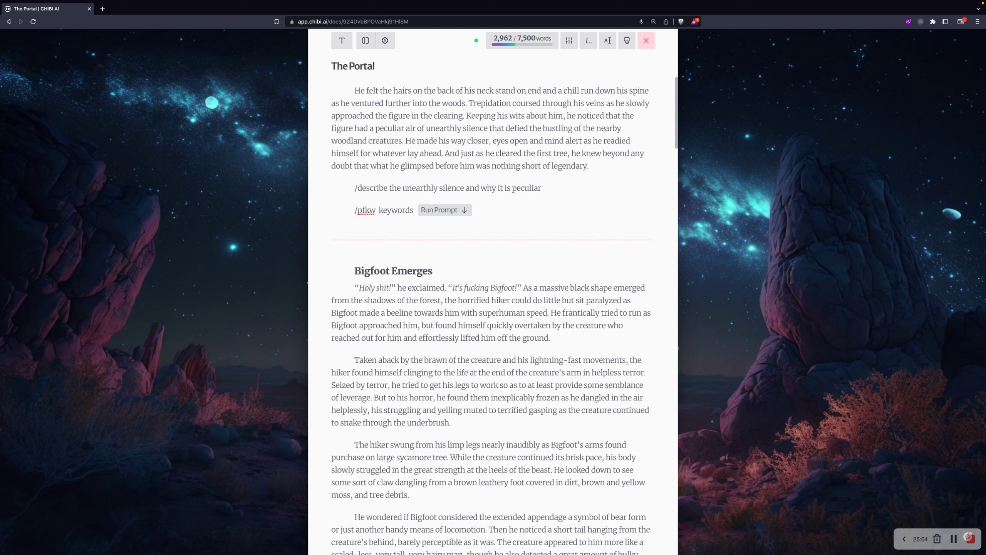
double_click(403, 210)
key("BackSpace")
key("BackSpace")
key("BackSpace")
key("BackSpace")
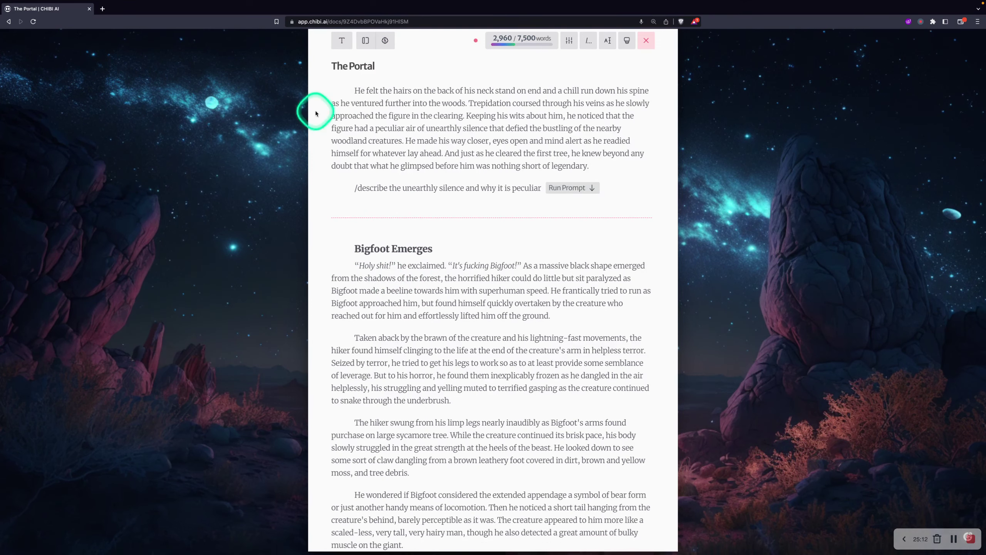
Switch on the pfkw template in the template library.
left_click(365, 40)
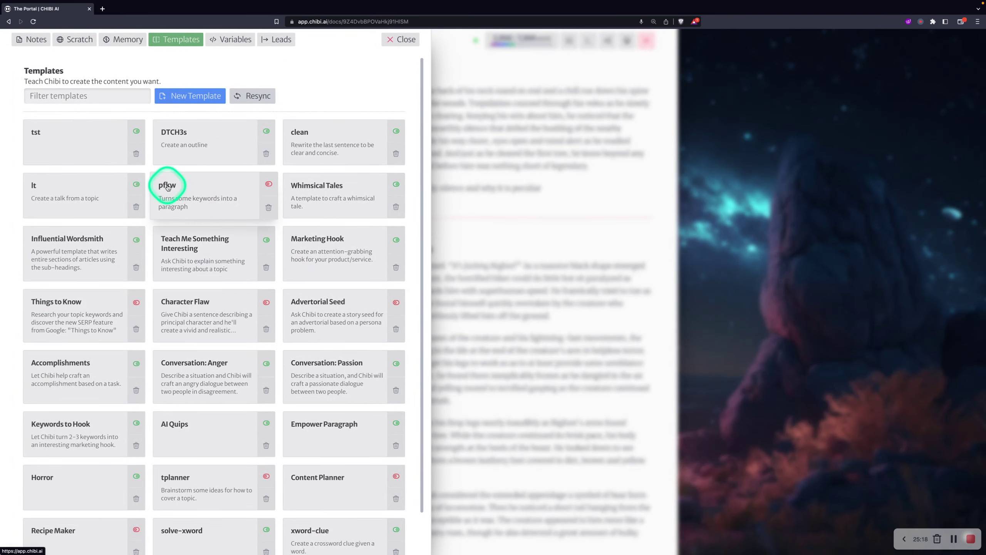
left_click(267, 184)
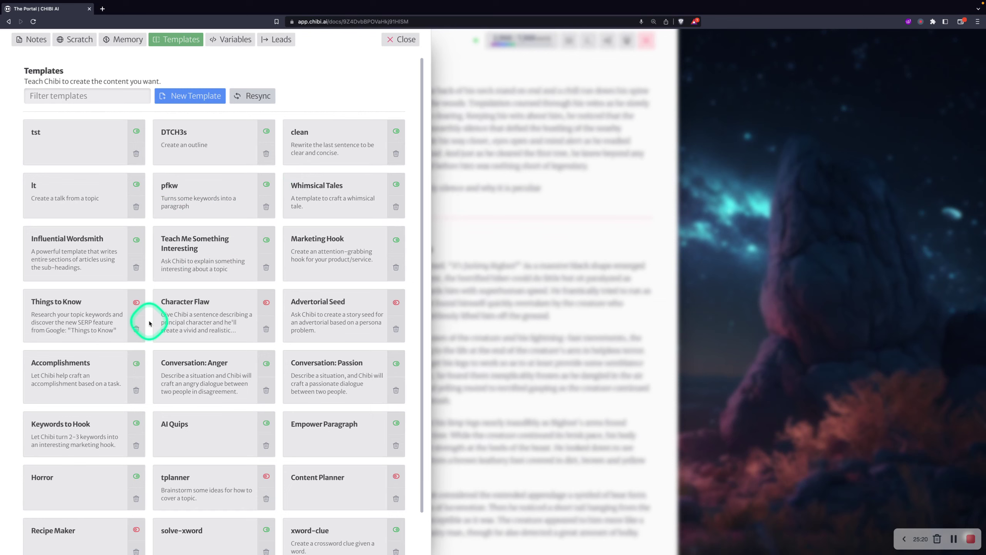
Examine the My Products variable set, in particular the [Birdie] variable and its replacement text, and leave it without saving.
left_click(233, 39)
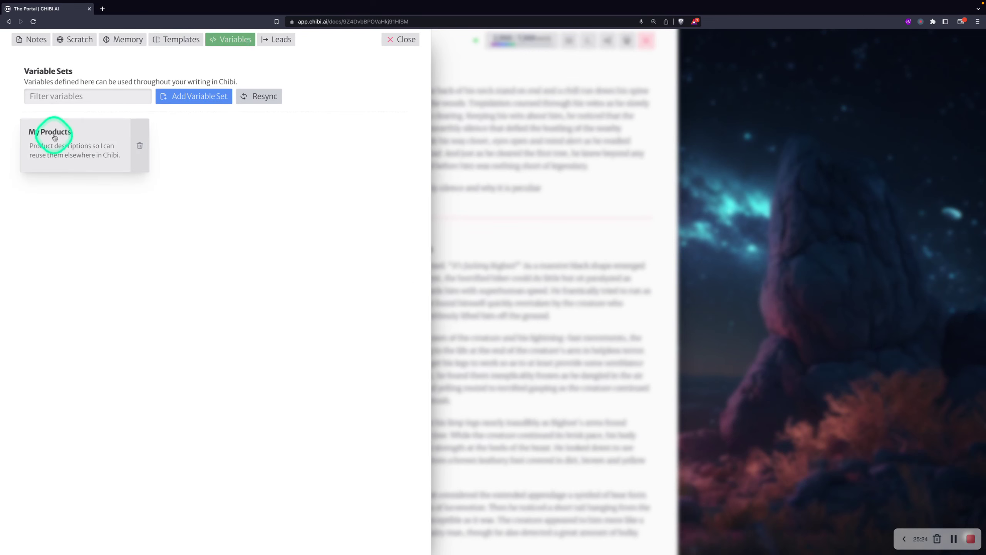
left_click(52, 134)
left_click(36, 224)
left_click_drag(36, 224, 81, 238)
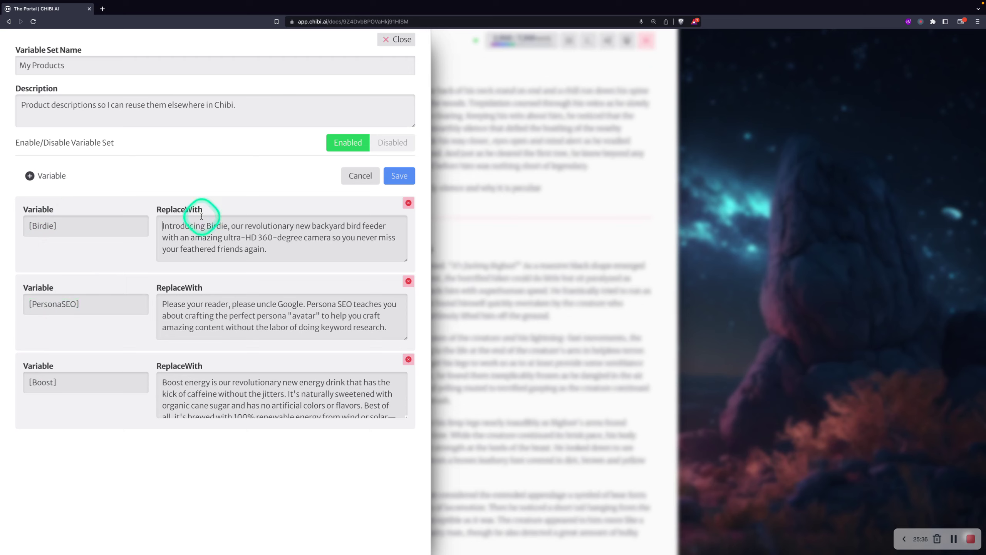
left_click(88, 228)
left_click_drag(88, 228, 21, 222)
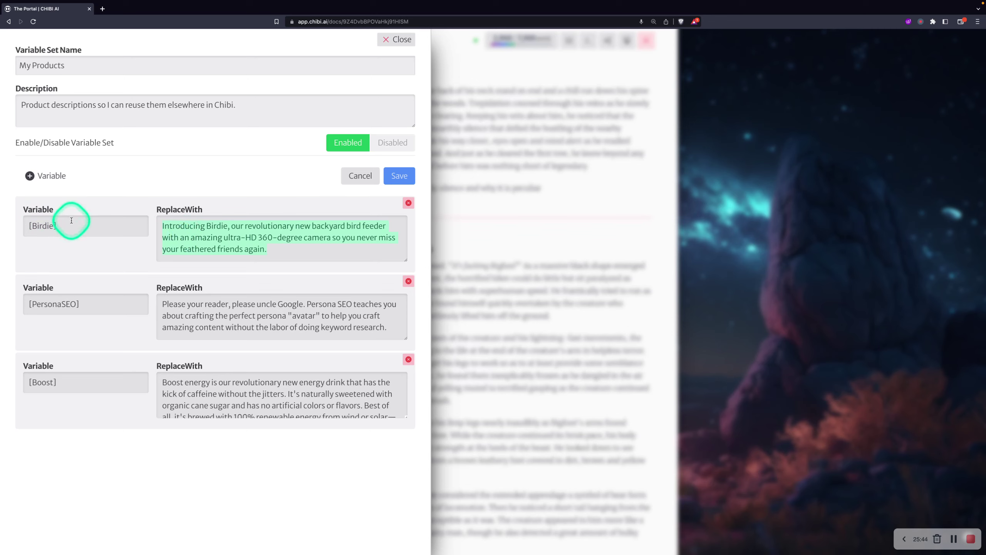
left_click_drag(82, 227, 15, 228)
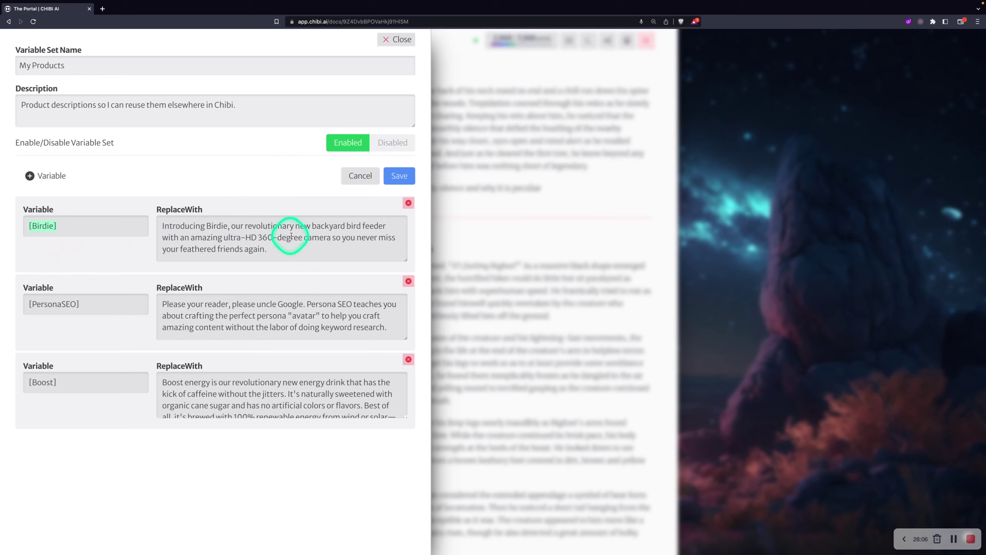
left_click(374, 176)
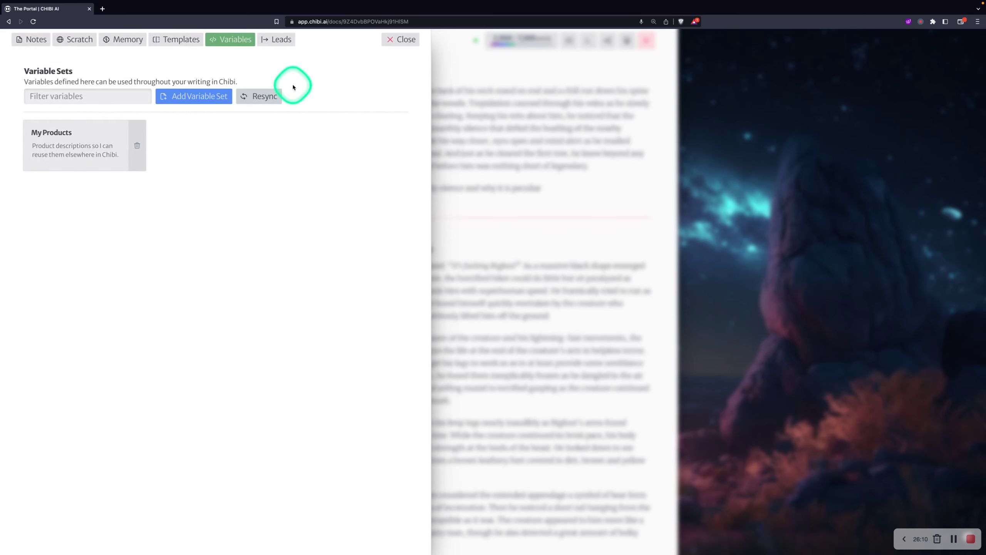
Review the Tokyo heading and its comma-separated leads in the Test lead set, and return to the document.
left_click(277, 39)
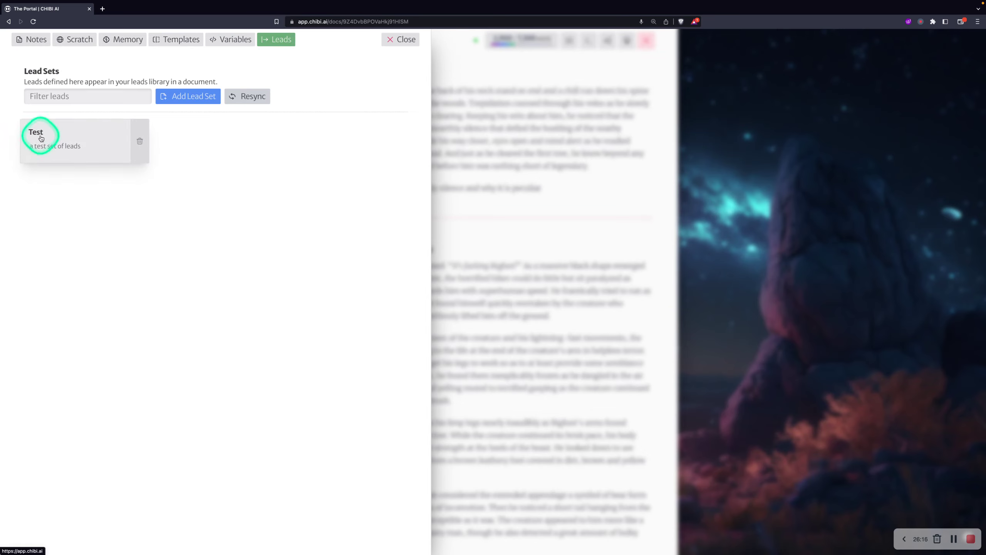
left_click(41, 138)
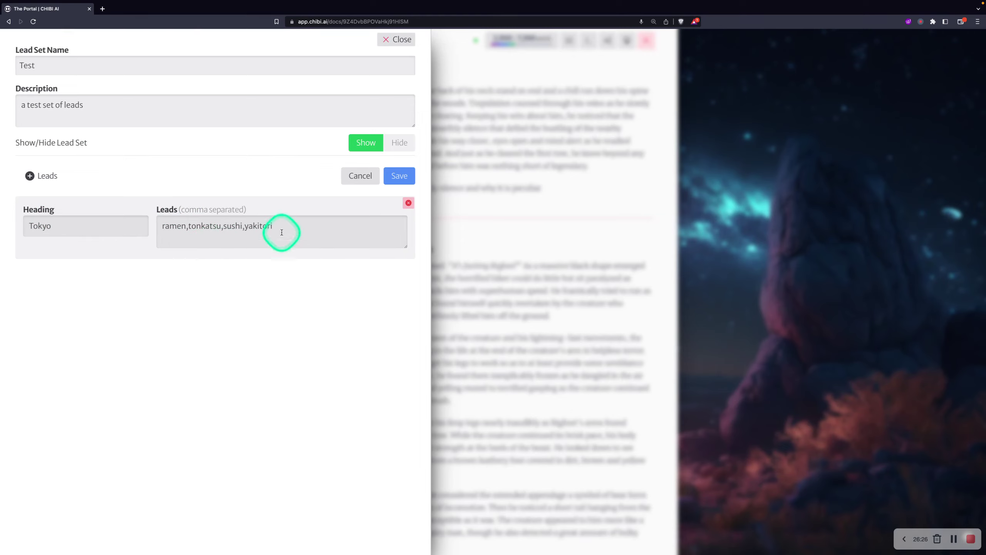
left_click(407, 38)
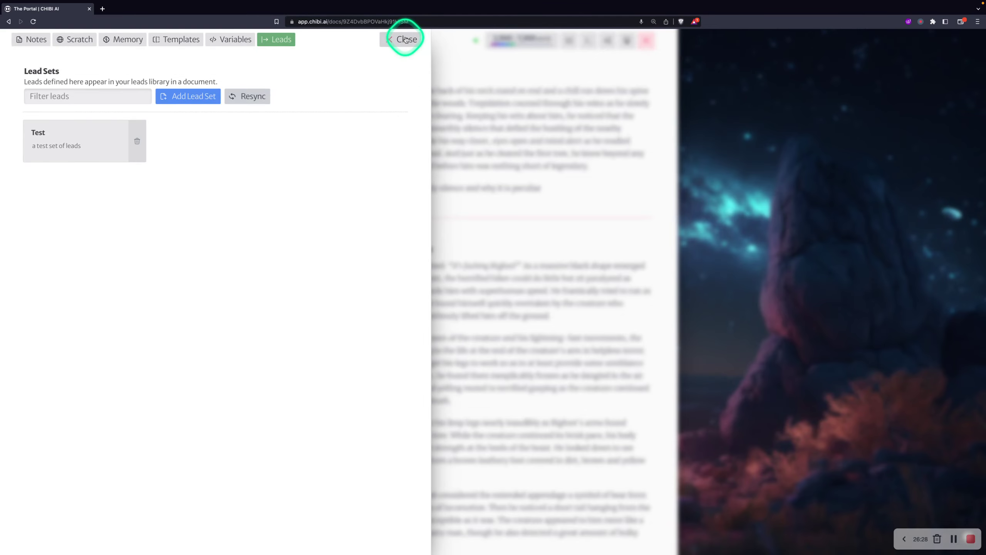
left_click(406, 38)
Insert the "ramen" lead from the Tokyo leads on a new line below the /describe prompt.
left_click(564, 194)
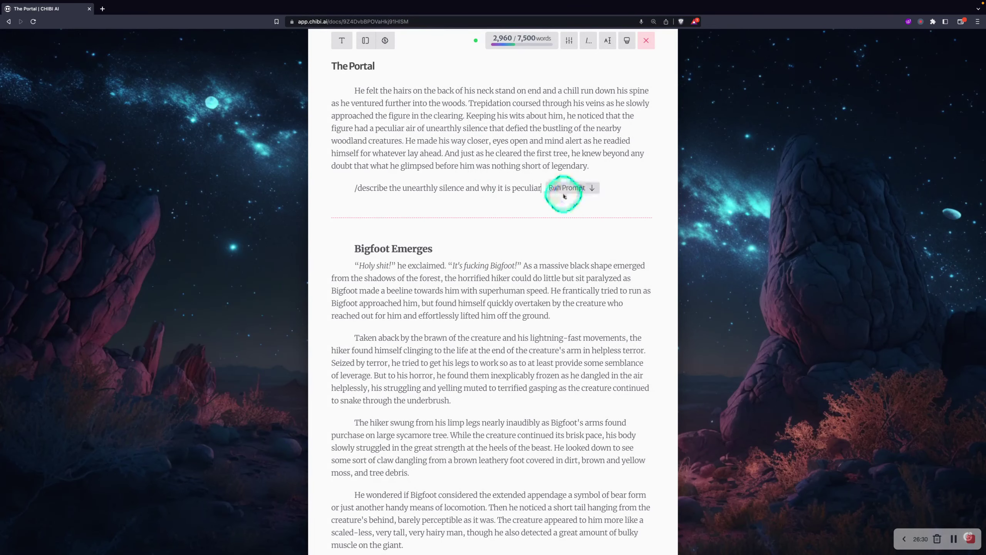
key("Return")
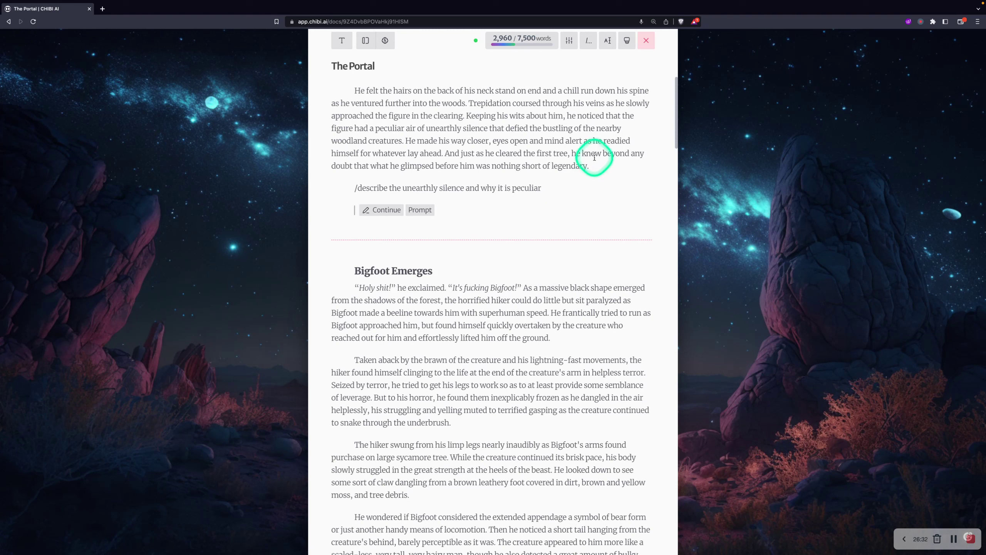
left_click(606, 42)
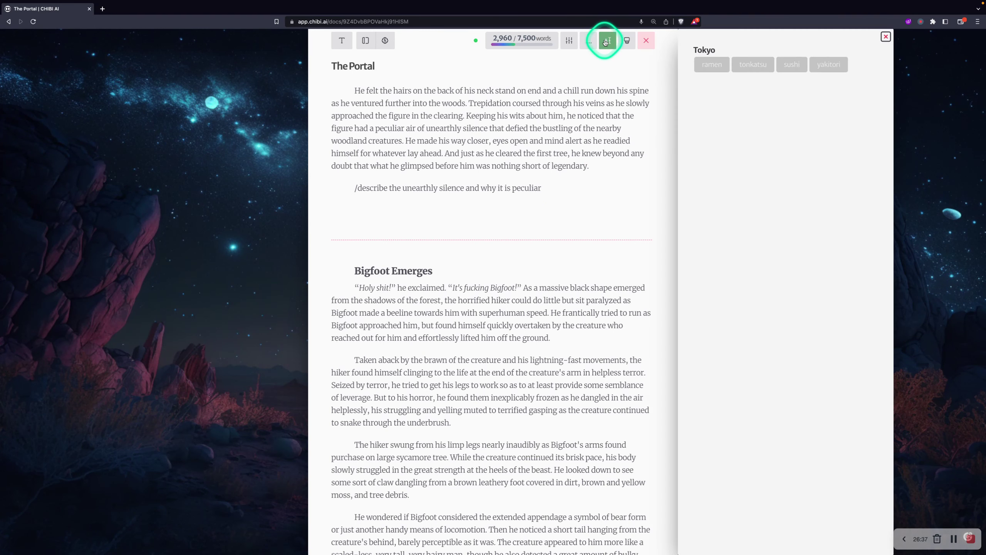
left_click(364, 218)
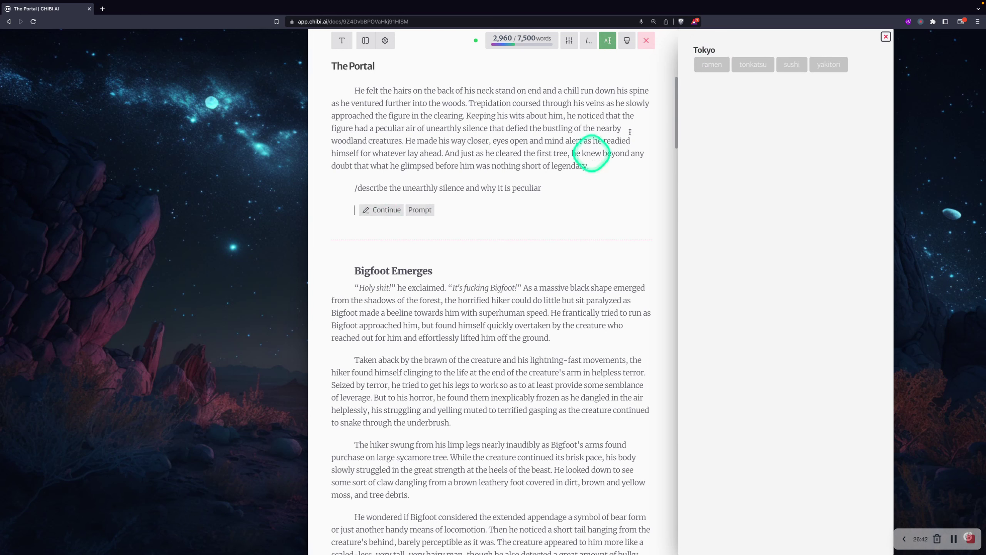
left_click(715, 65)
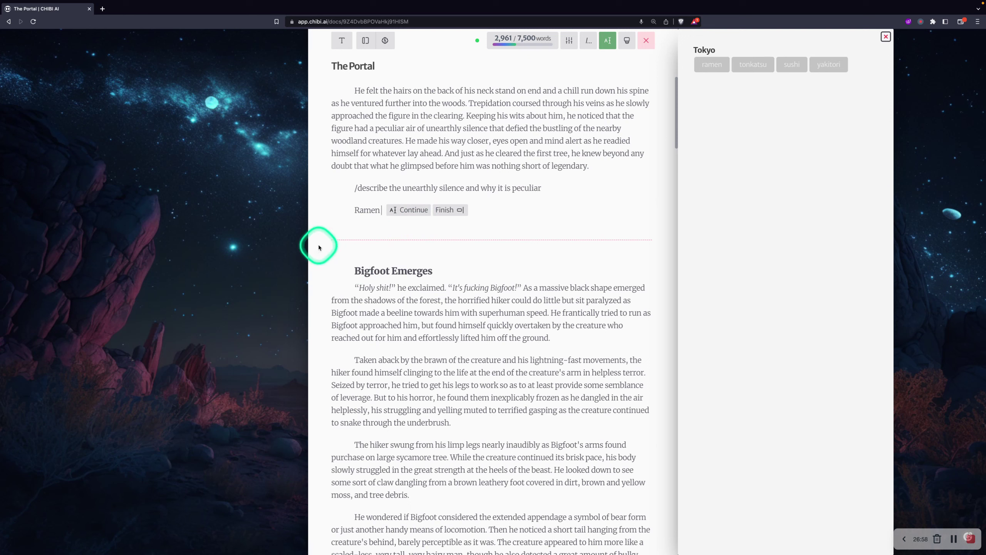
left_click(886, 37)
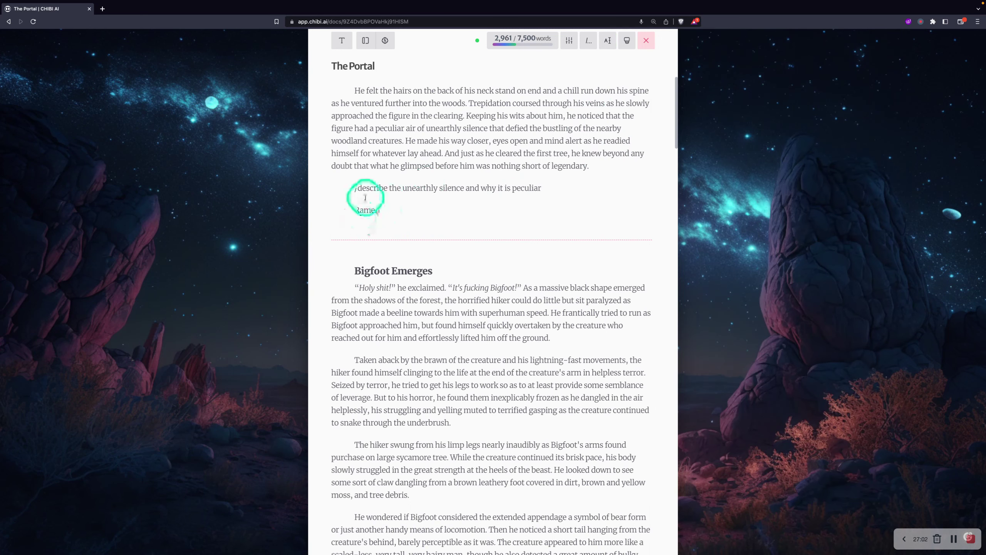
View the document's Notes area and return to the text.
left_click(365, 40)
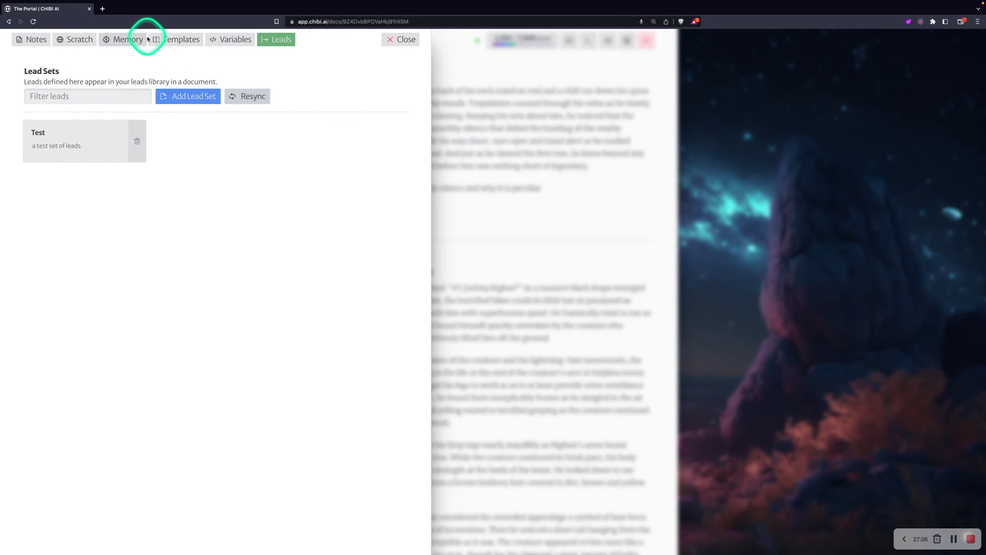
left_click(25, 39)
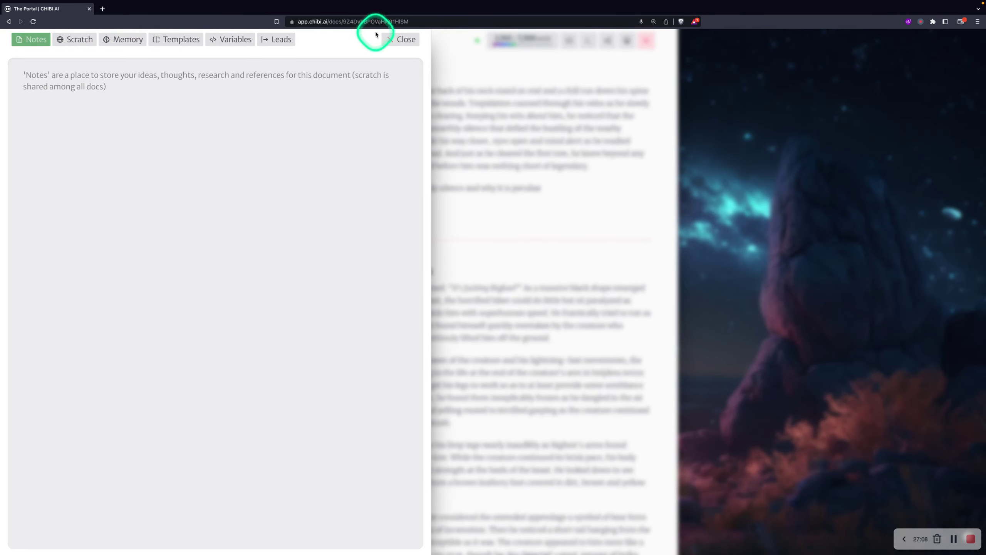
left_click(404, 41)
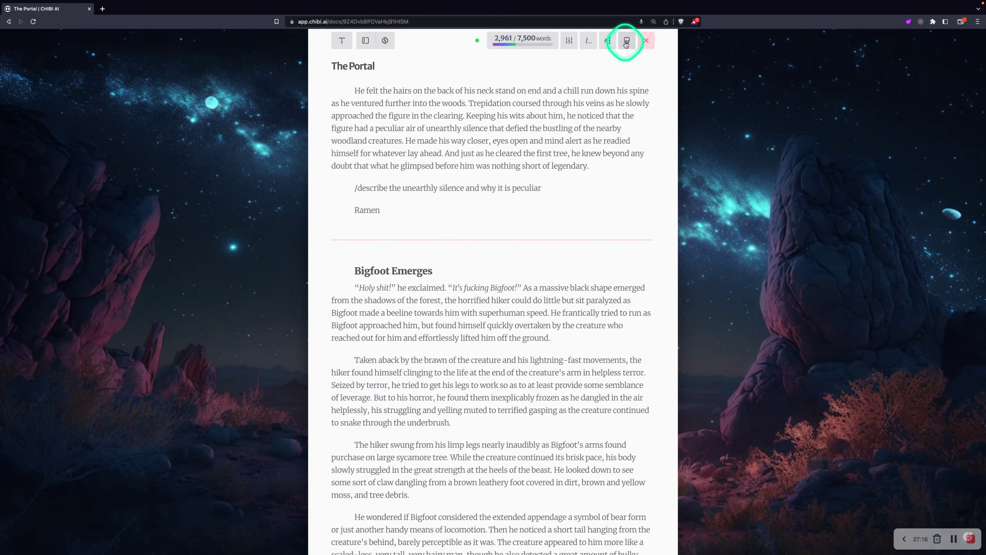
Replace the word Ramen below the /describe prompt with the saved Article Intro prompt from the prompts library.
left_click(588, 42)
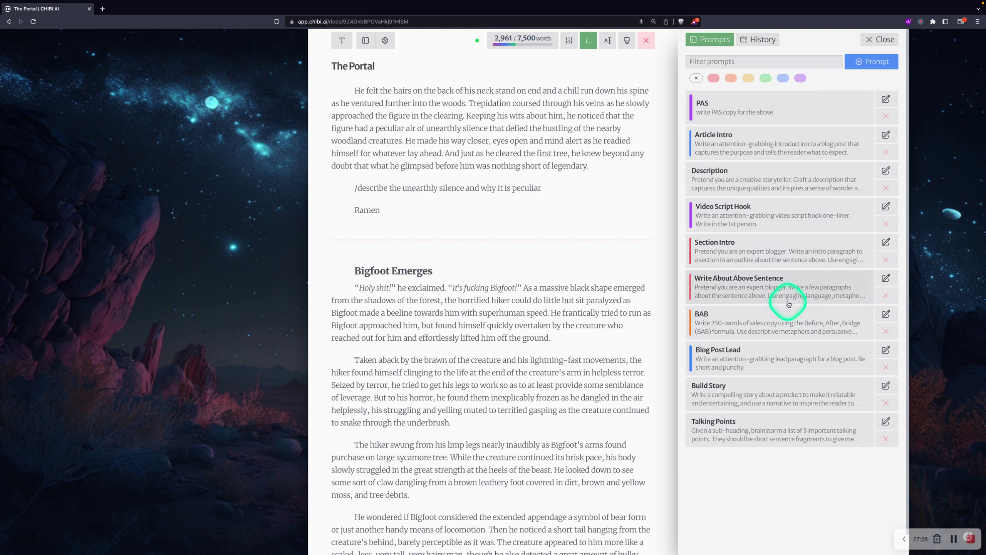
left_click(402, 211)
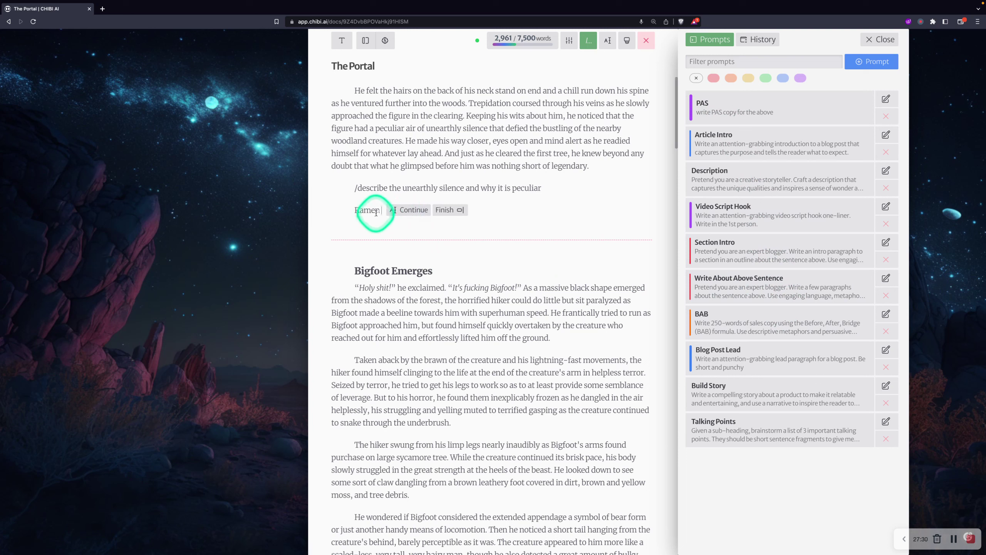
key("BackSpace")
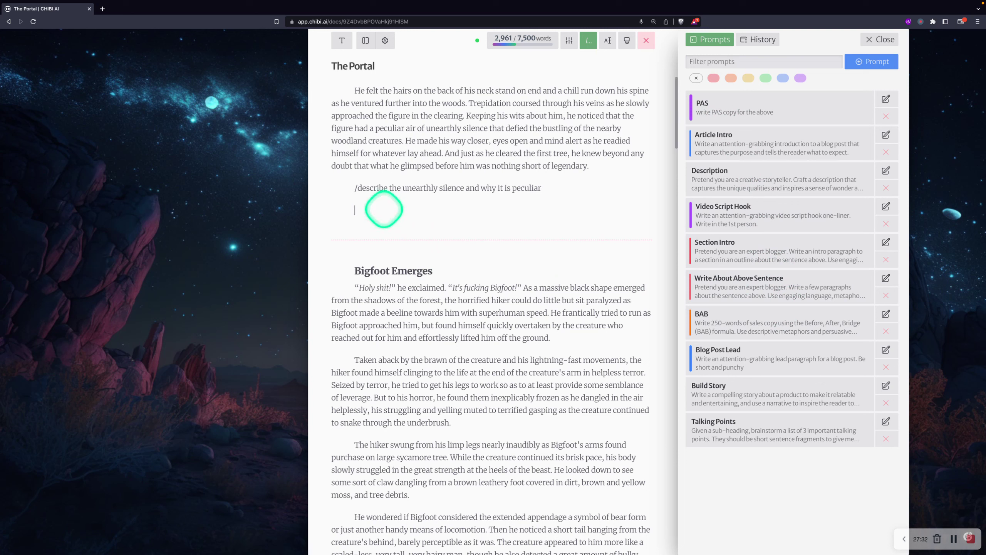
left_click(734, 138)
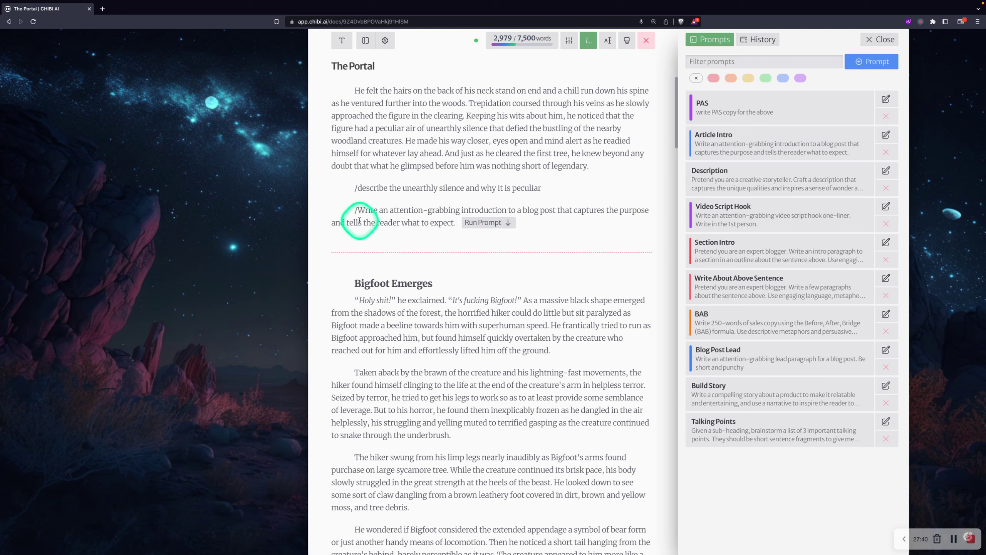
Check the document's prompt history and return to the list of saved prompts.
left_click(759, 39)
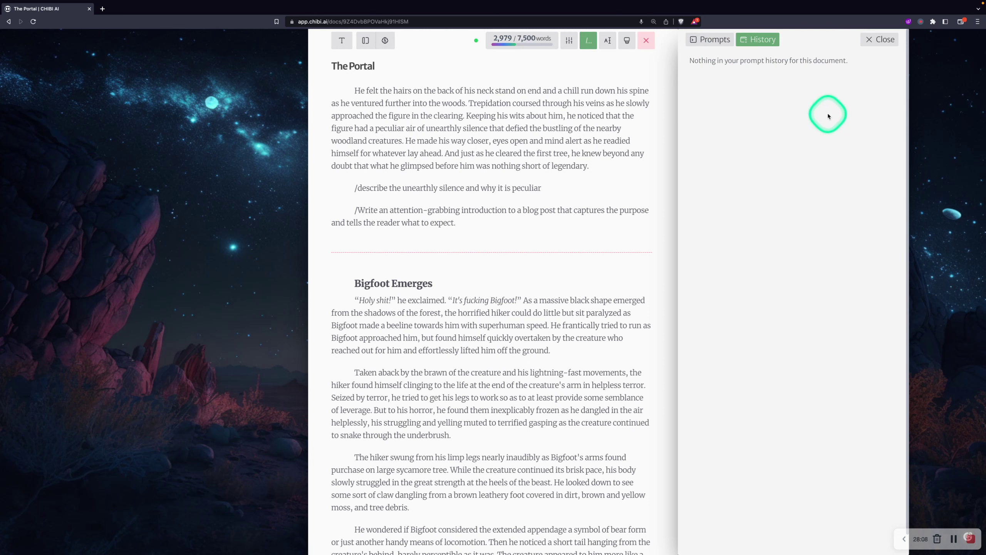
left_click(732, 44)
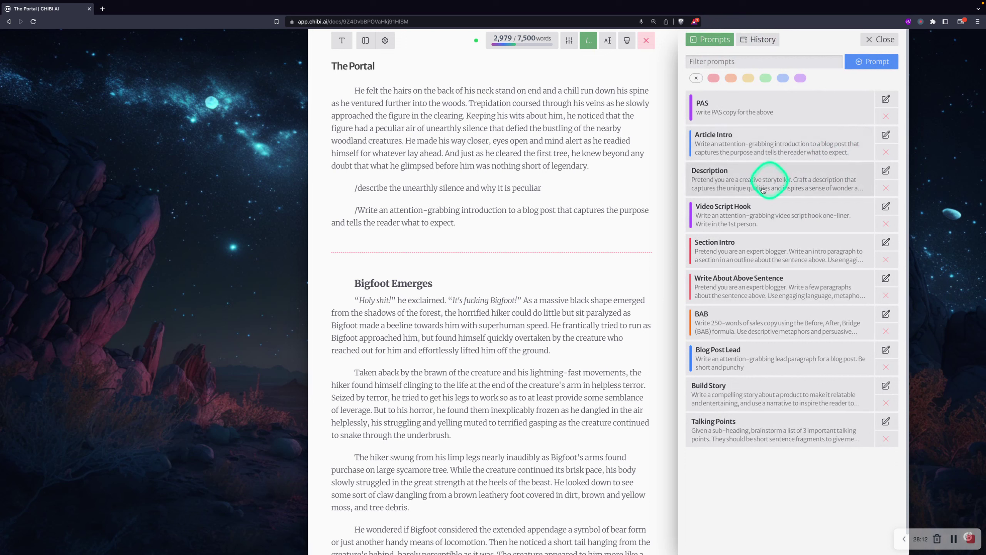
Review the blank form for a new prompt and the editable fields of the PAS prompt, leaving both without saving.
left_click(862, 64)
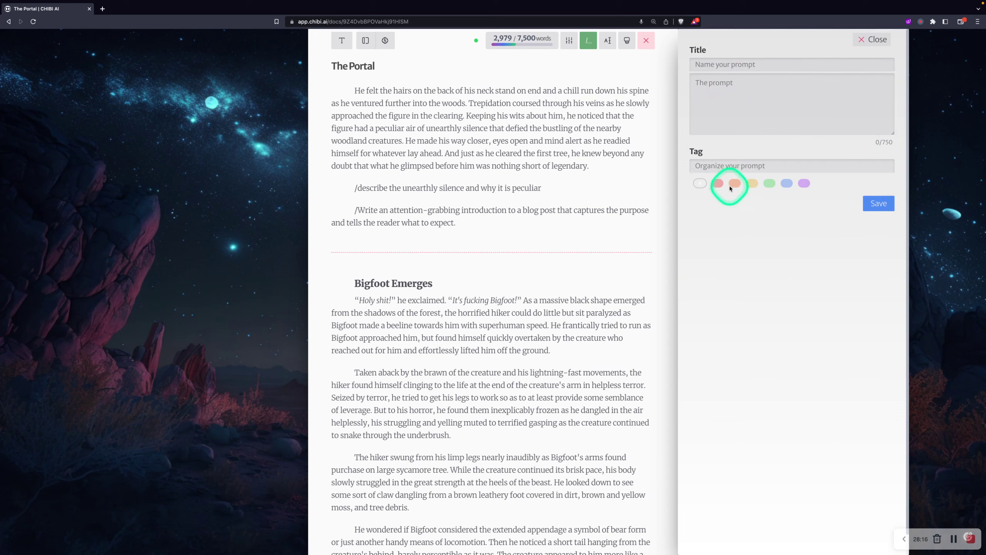
left_click(878, 40)
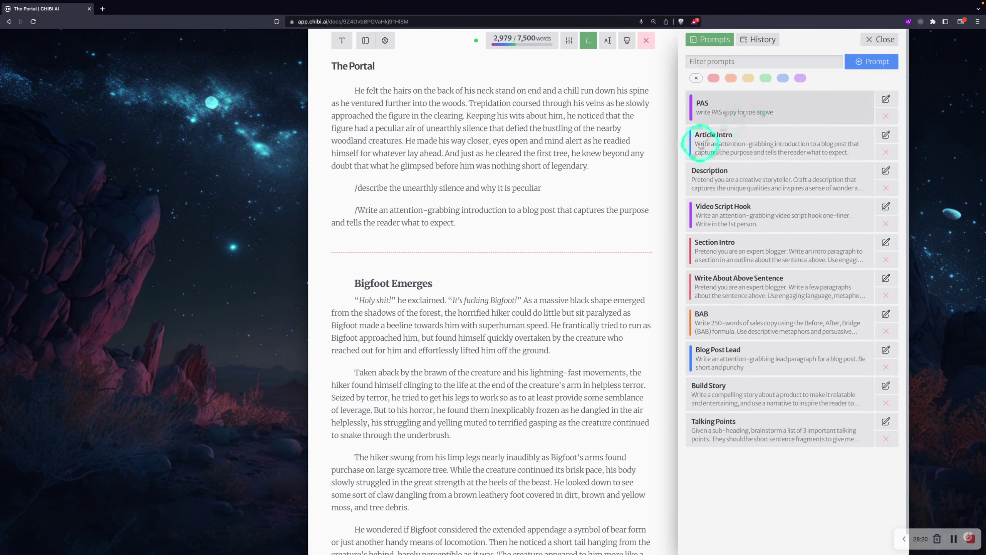
left_click(886, 99)
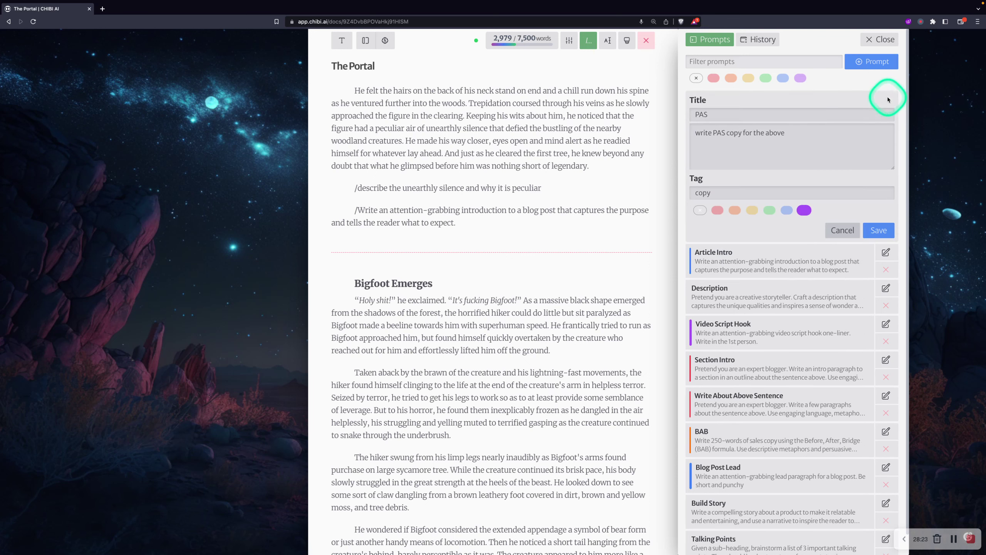
left_click(842, 232)
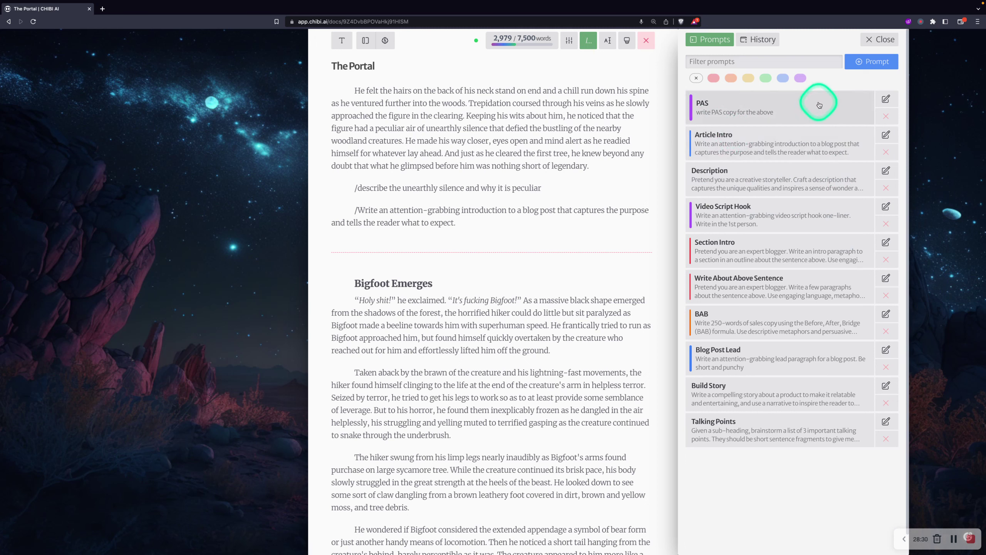
Filter the saved prompts by the purple, green, yellow and orange tags in turn, clear the filter and close the prompts library.
left_click(802, 79)
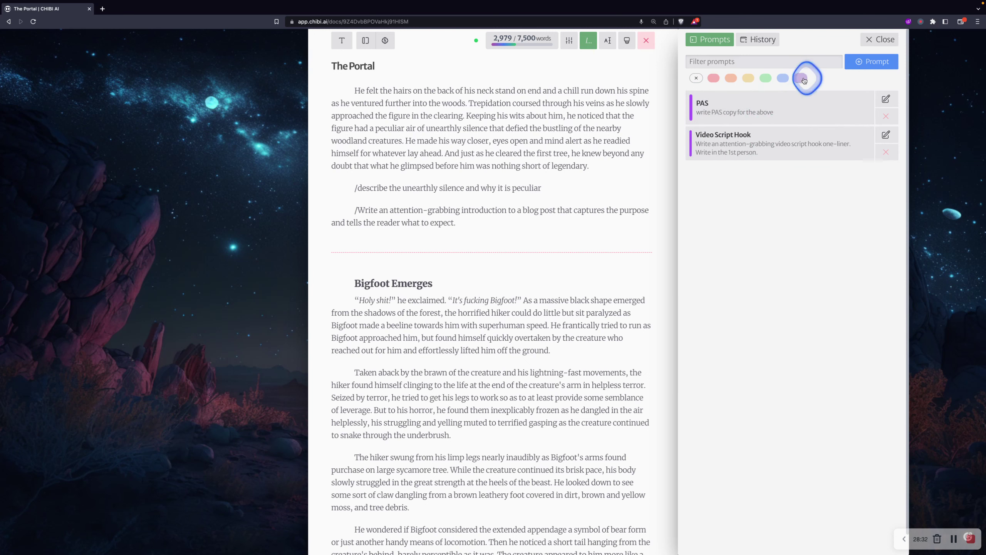
left_click(766, 79)
left_click(748, 79)
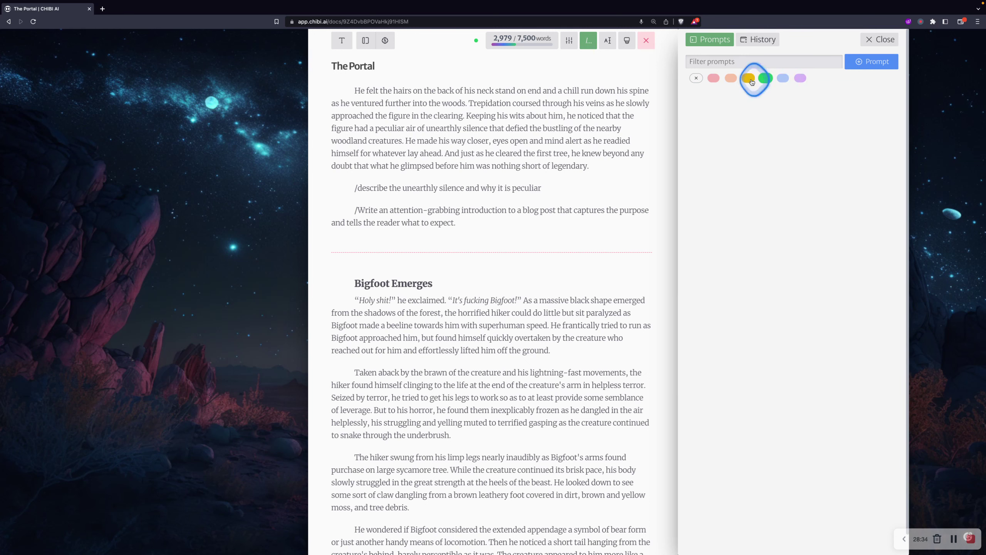
left_click(731, 79)
left_click(697, 79)
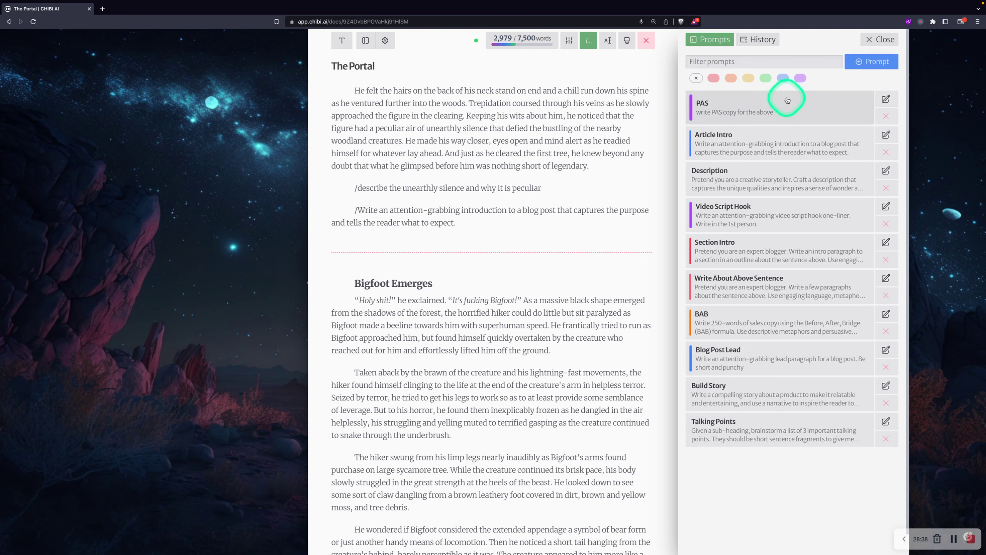
left_click(877, 40)
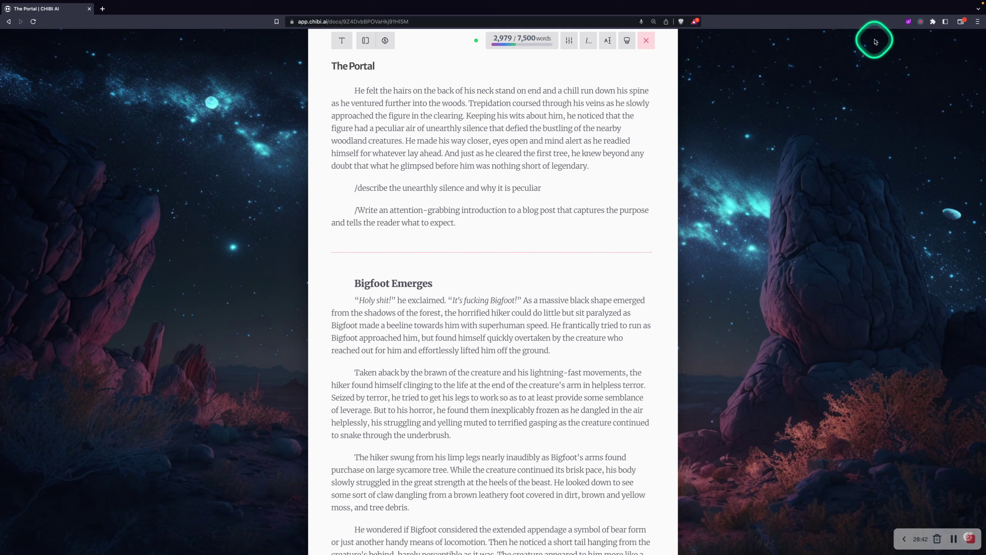
View the history stored for this document and return to the text.
left_click(626, 40)
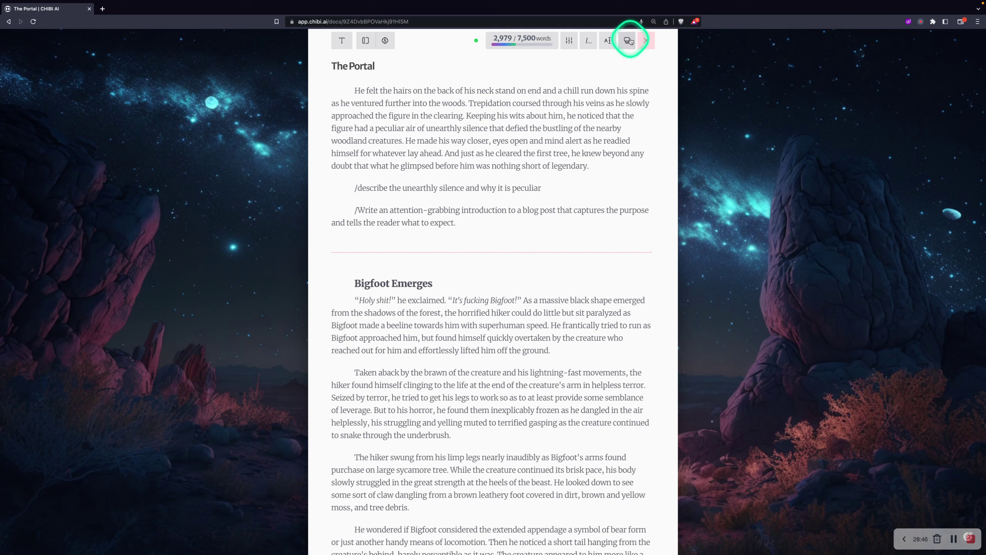
left_click(629, 41)
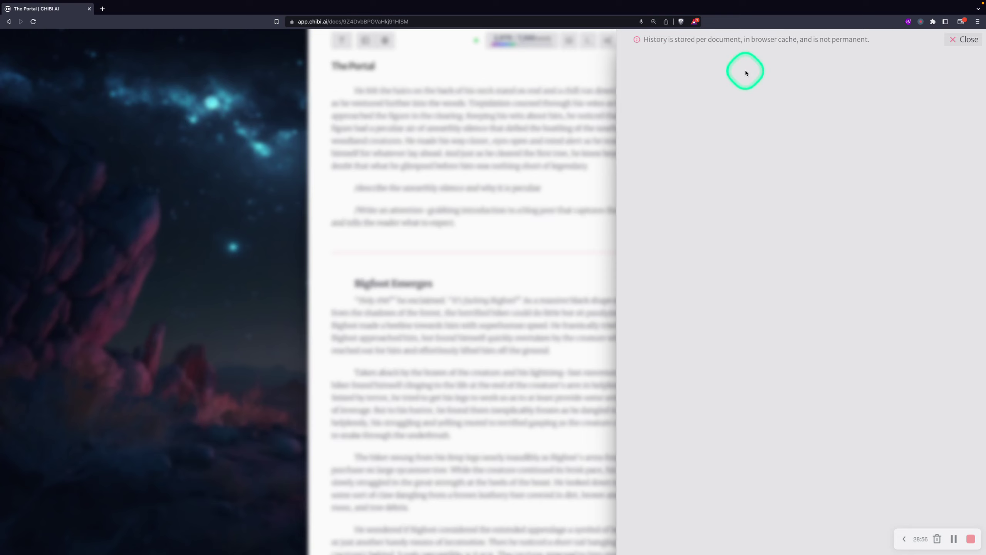
left_click(968, 40)
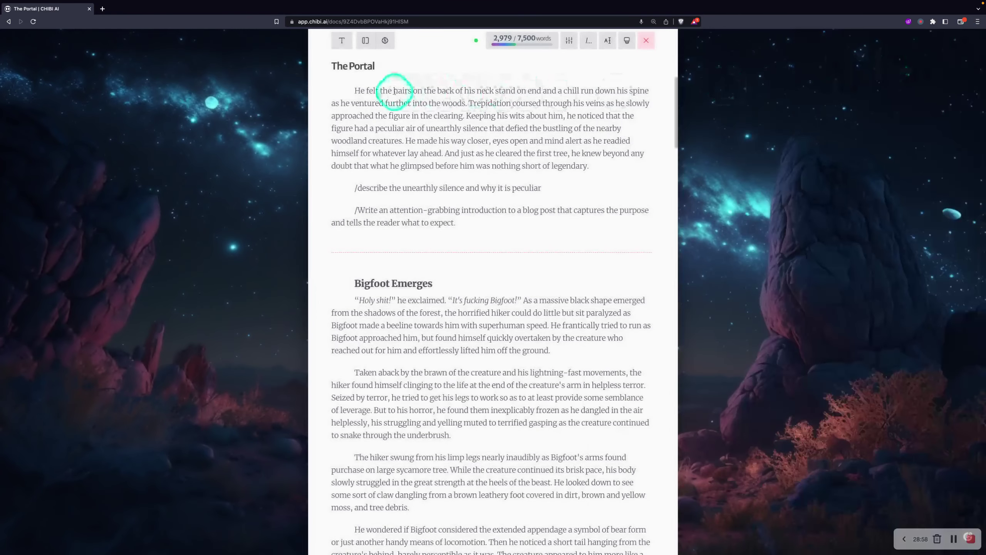
Select the whole opening paragraph under the title The Portal.
left_click_drag(356, 89, 568, 166)
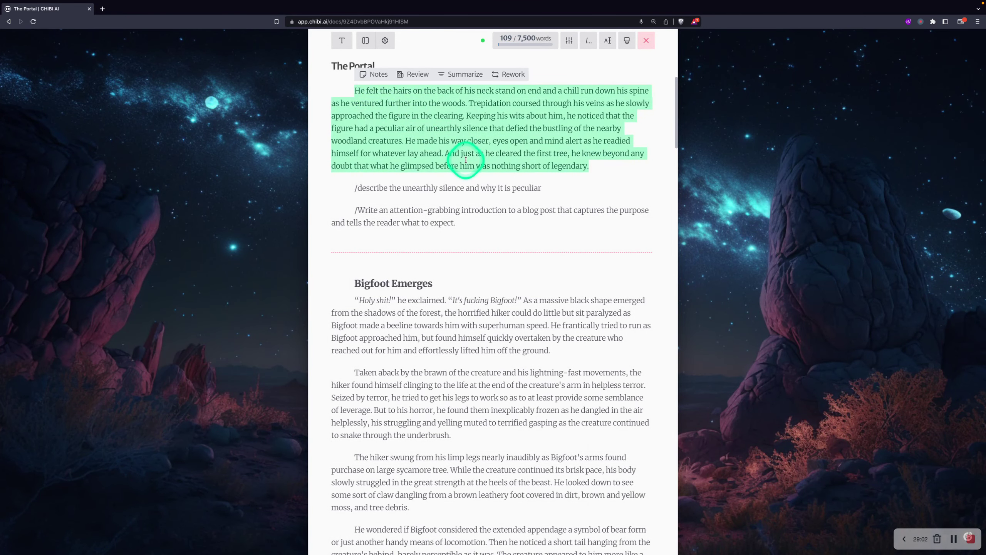